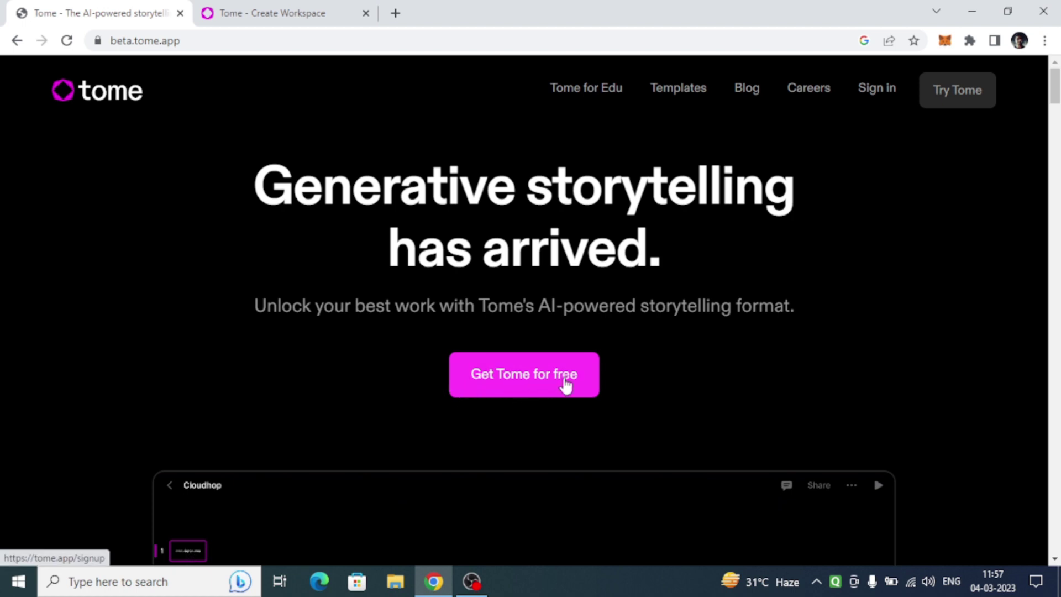
Switch to the already-open 'Tome - Create Workspace' browser tab
click(239, 14)
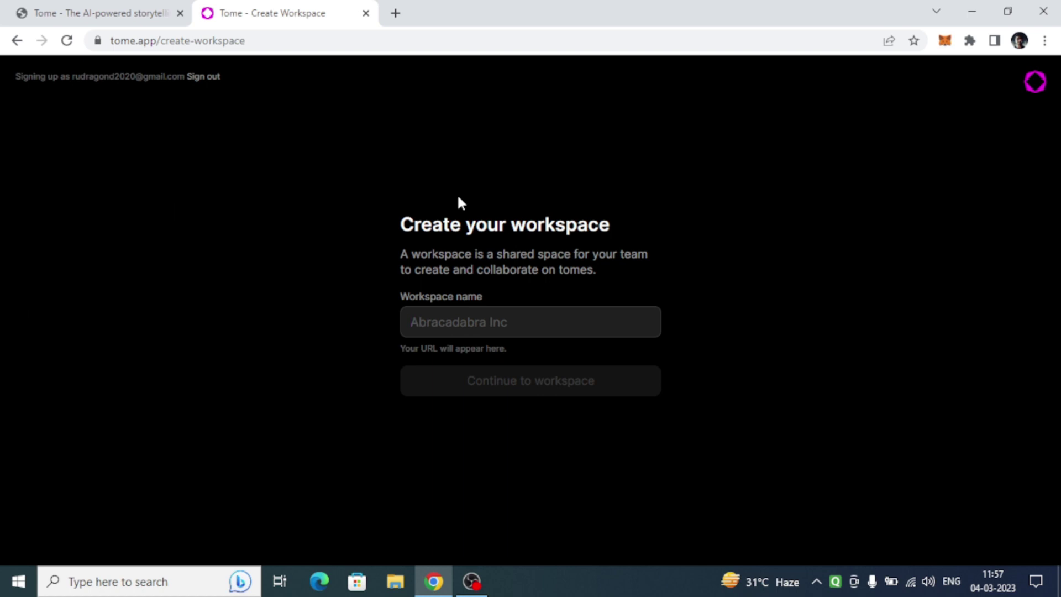
Create a workspace named with the user's name and skip the referral offer
text(ritesh)
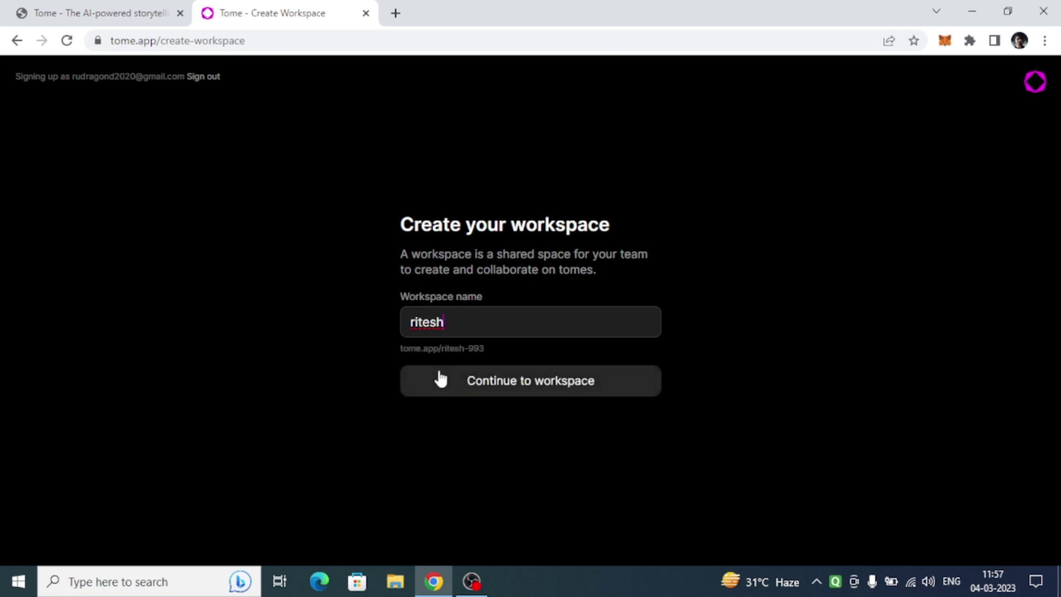
click(455, 385)
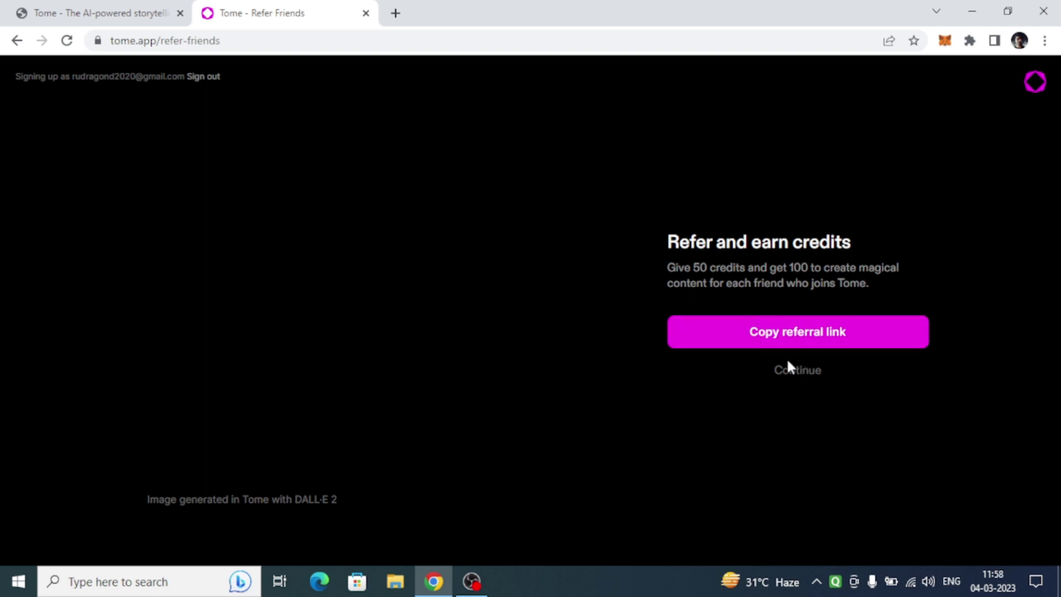
click(798, 370)
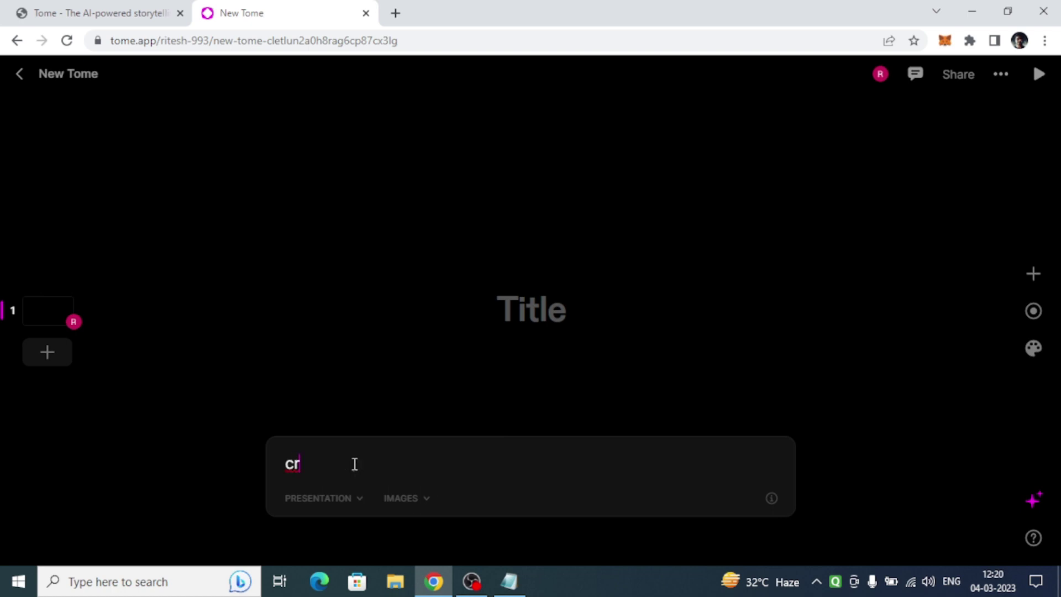
Submit the AI prompt 'create a presentation on blockchain technology'
text( a presen)
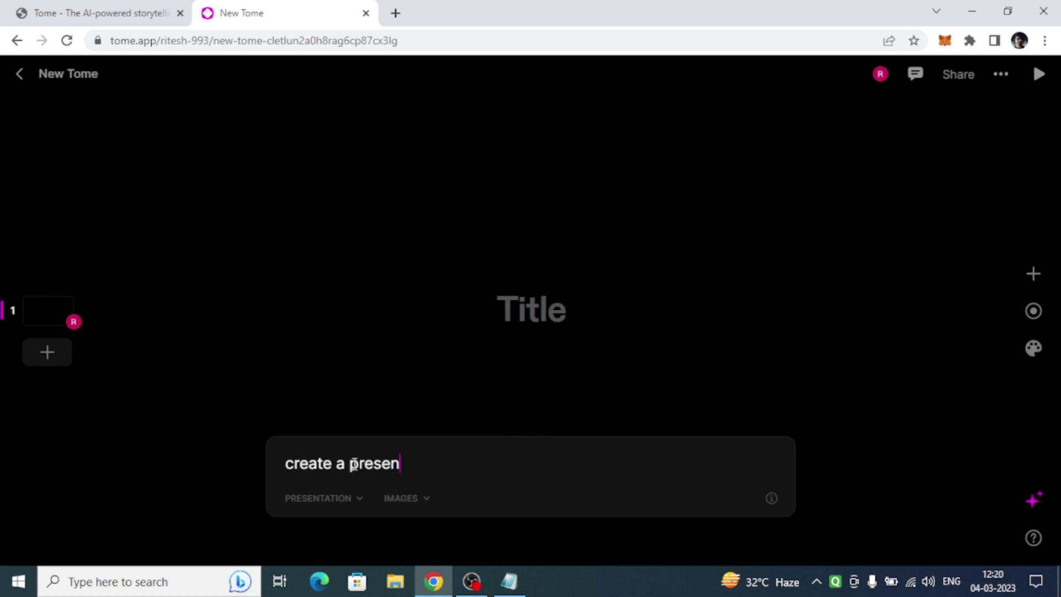
text(tation on bl)
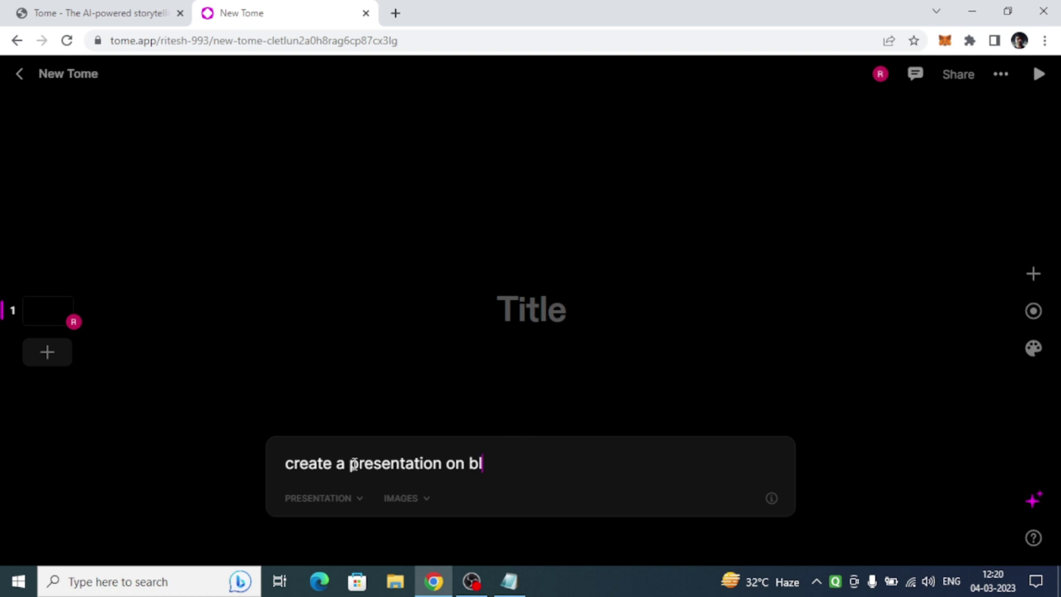
text(ockchai)
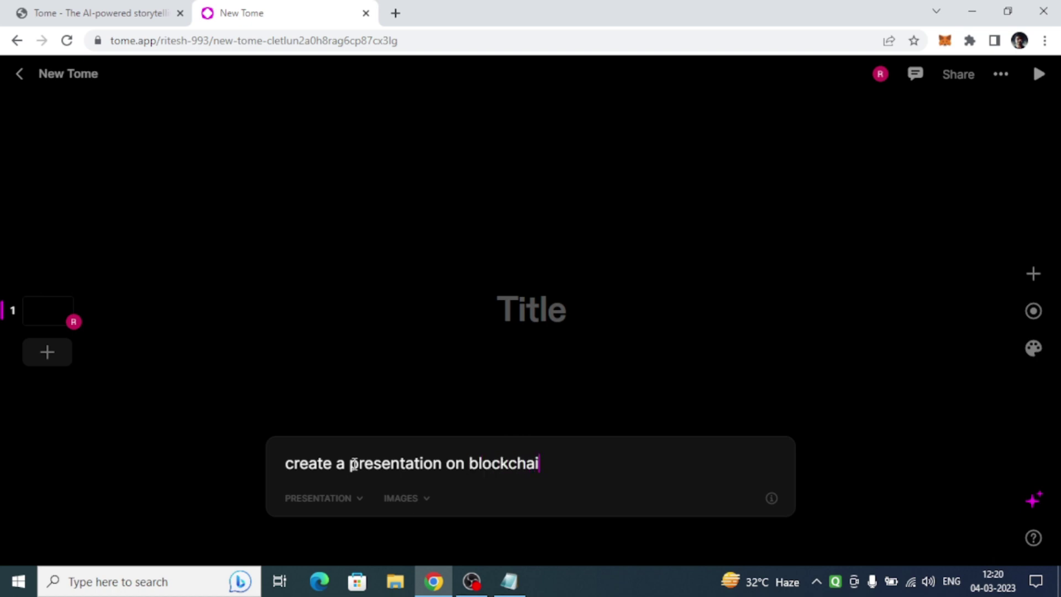
text(n technology)
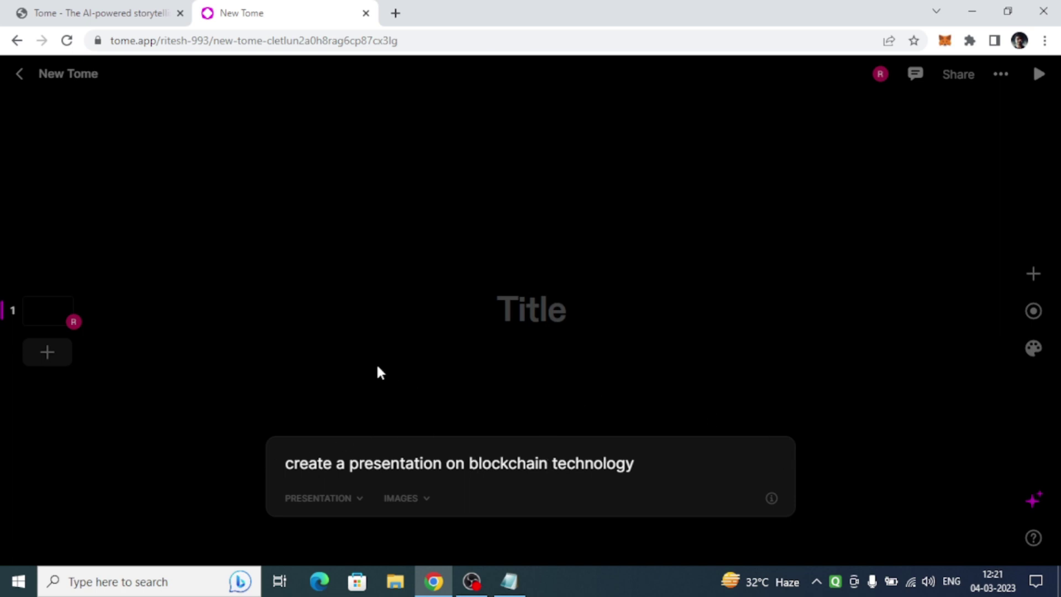
key(Return)
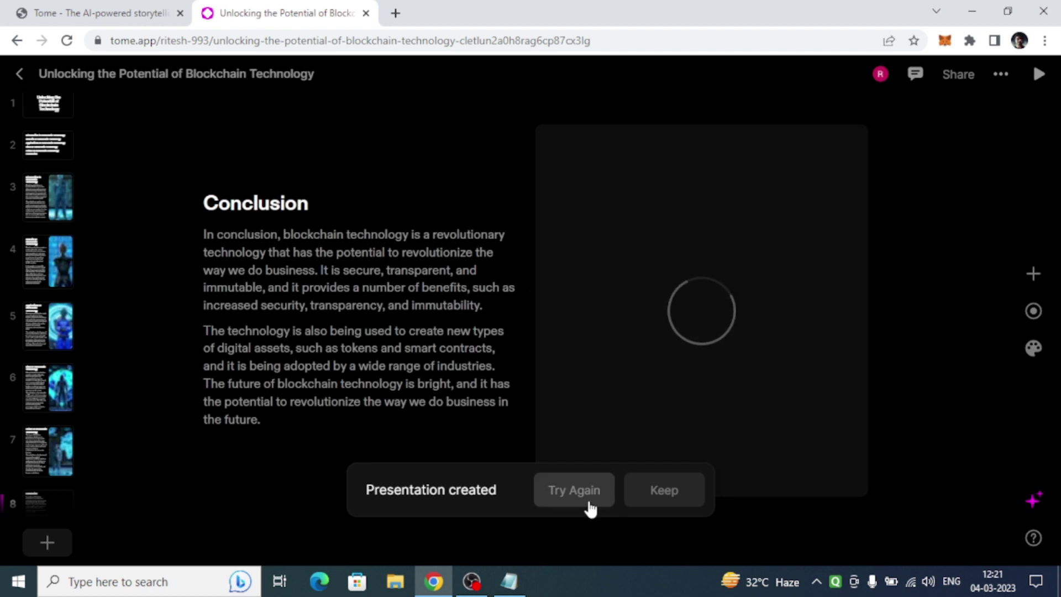
Choose Try Again on the 'Presentation created' toast and check all 8 slide thumbnails
click(560, 502)
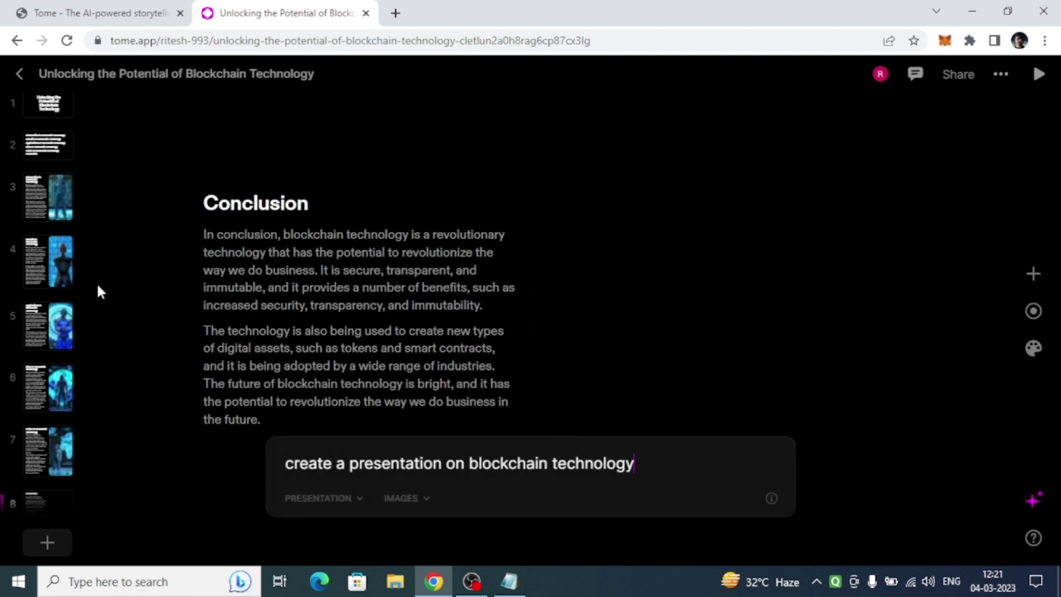
scroll(83, 284, up, 1)
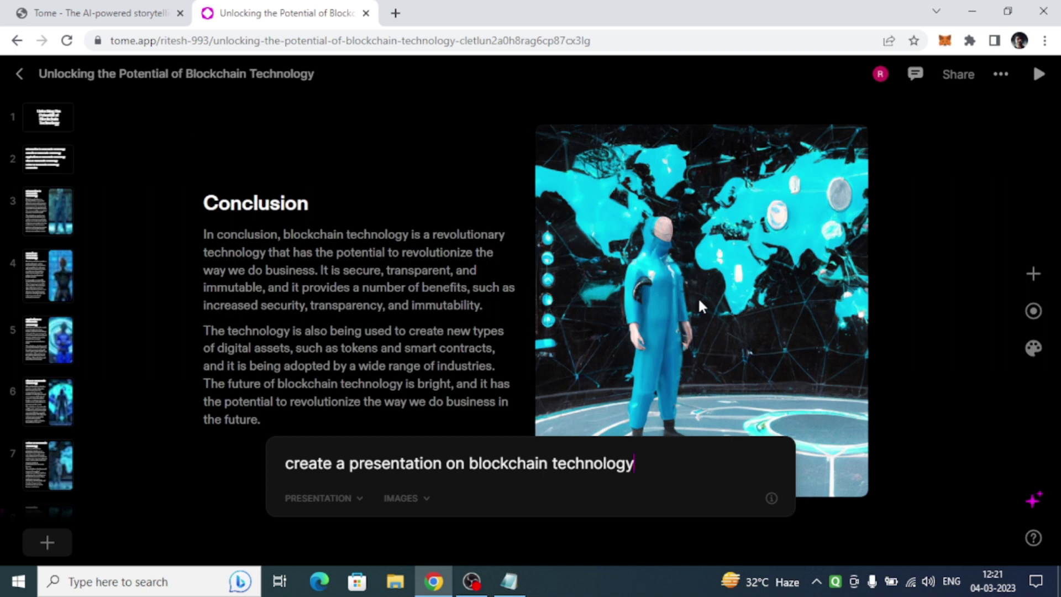
scroll(18, 436, down, 2)
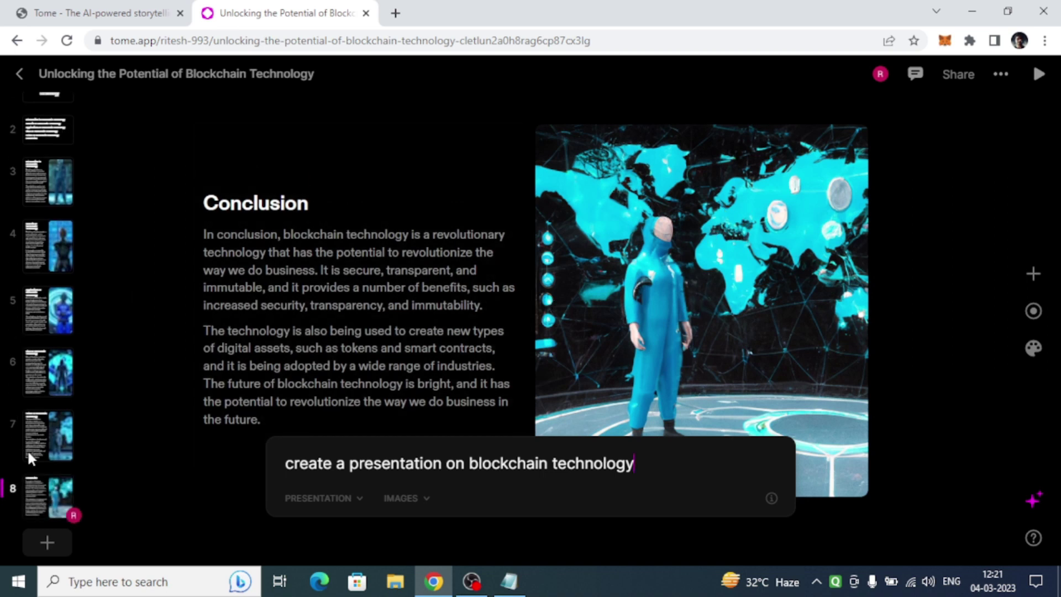
scroll(28, 138, up, 2)
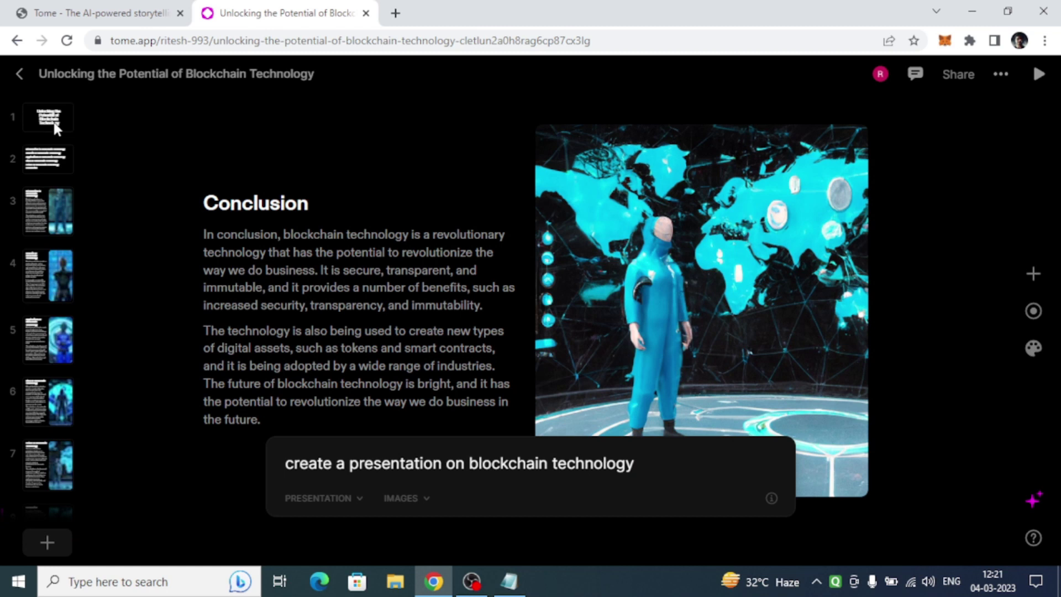
View the title slide and slide 2's list of topics
click(56, 126)
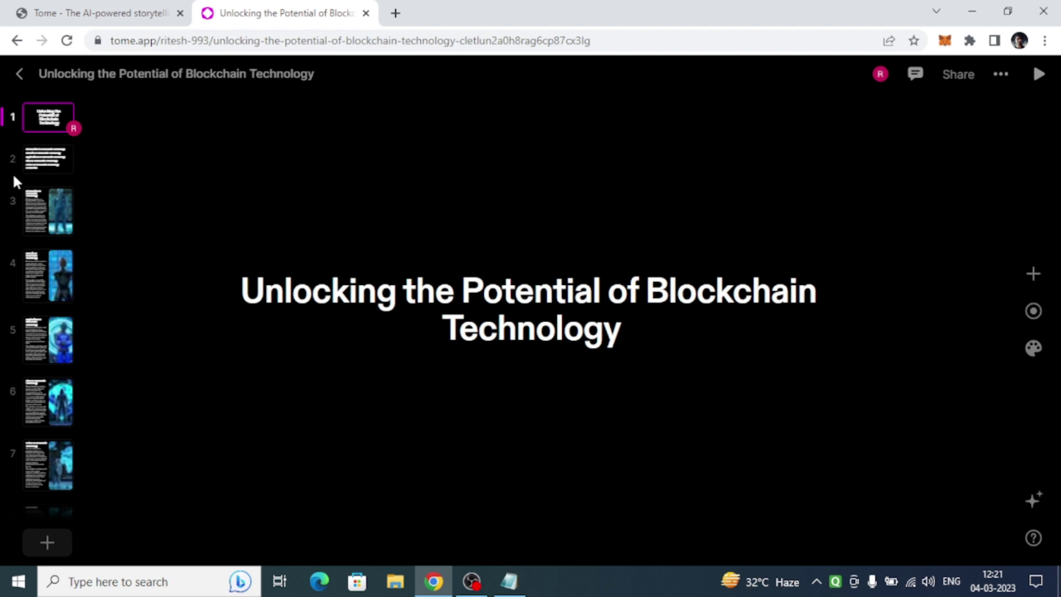
click(45, 156)
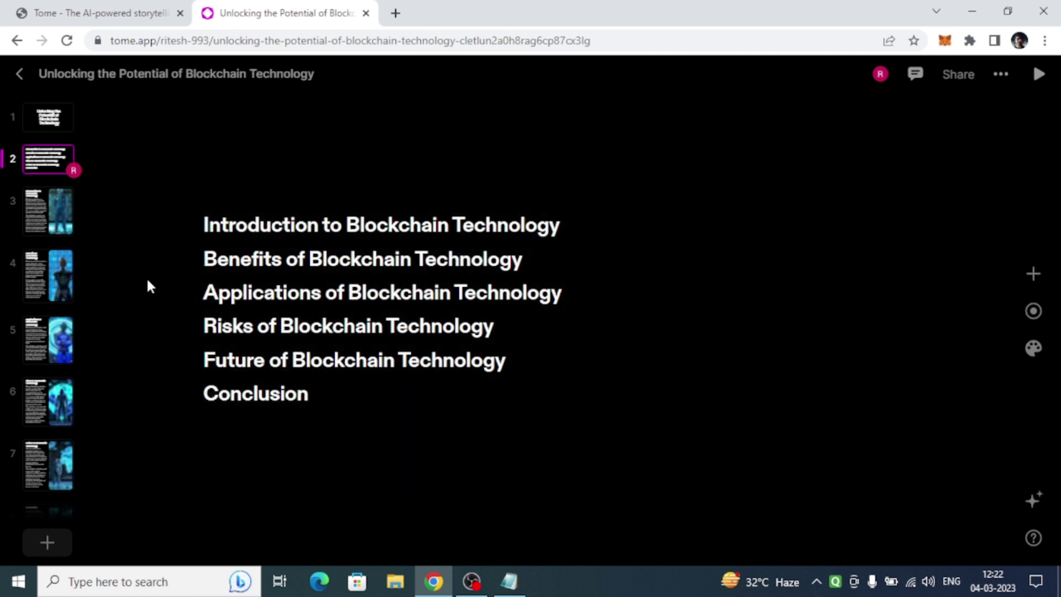
scroll(148, 280, down, 3)
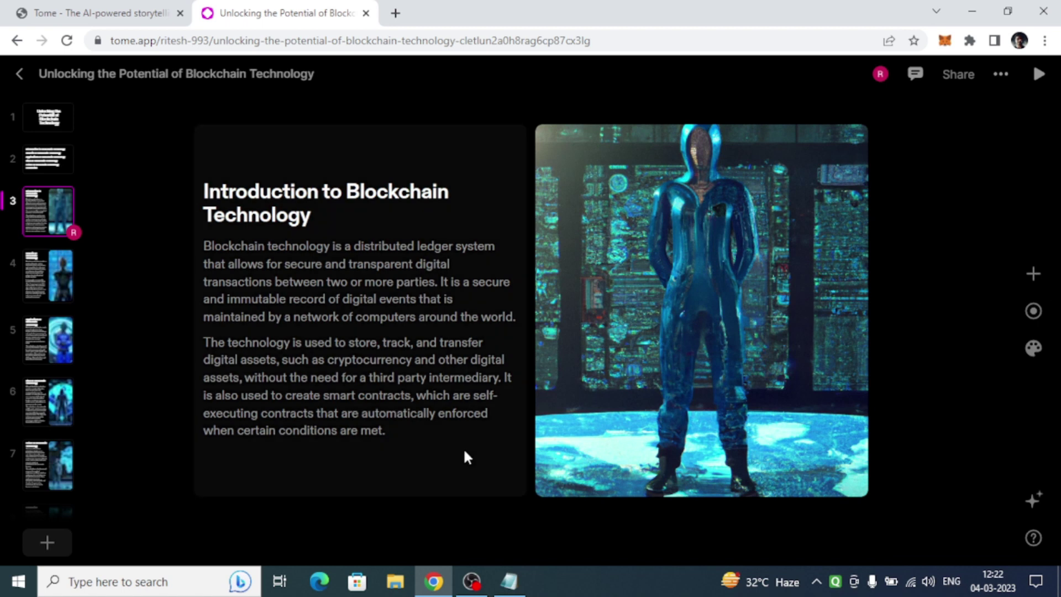
Step through the Benefits, Applications, Risks, Future and Conclusion slides
click(50, 264)
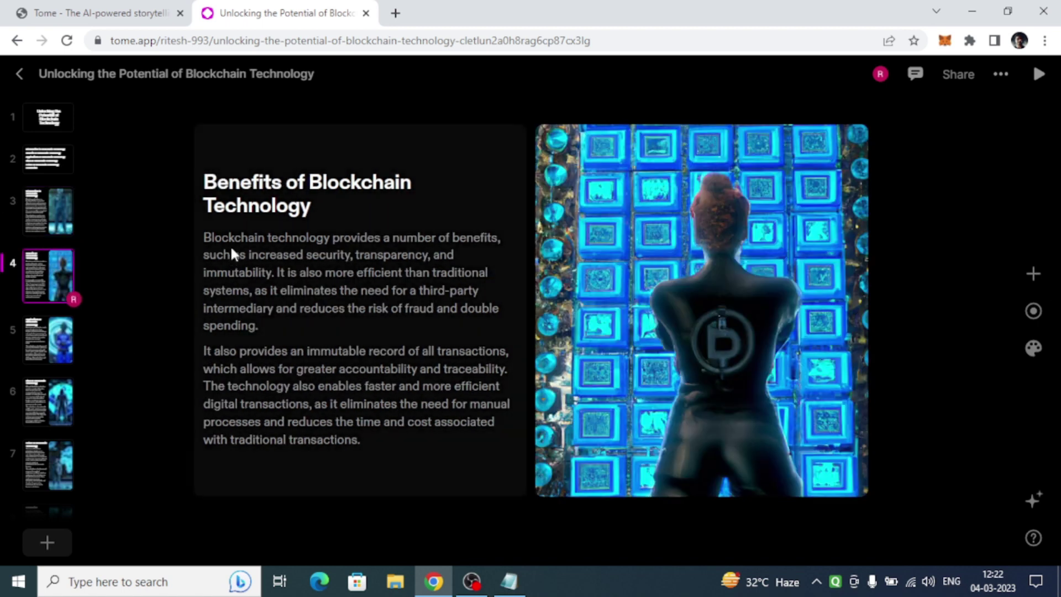
click(58, 350)
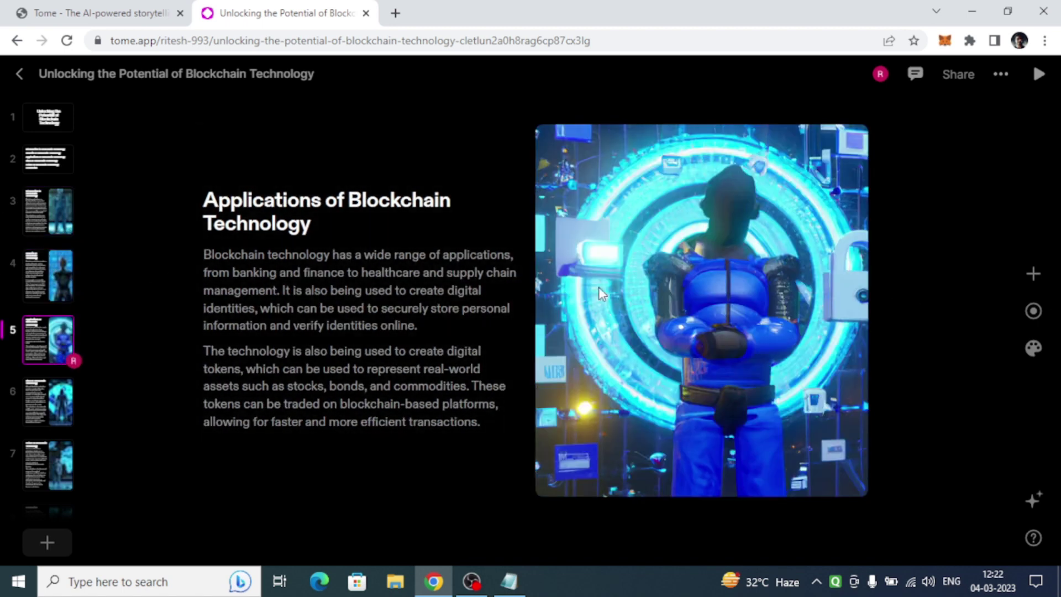
click(38, 399)
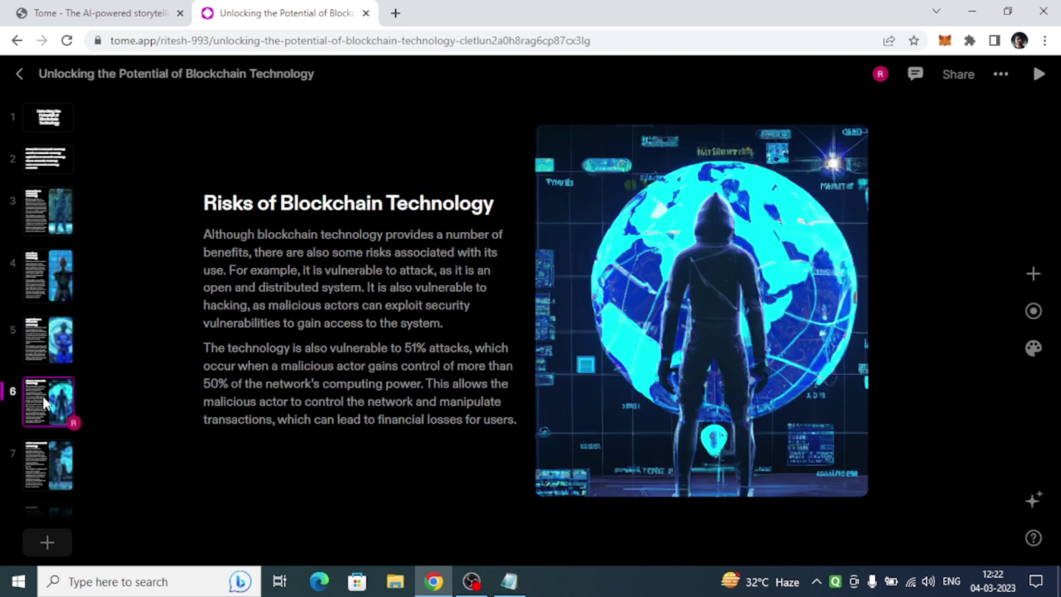
click(36, 459)
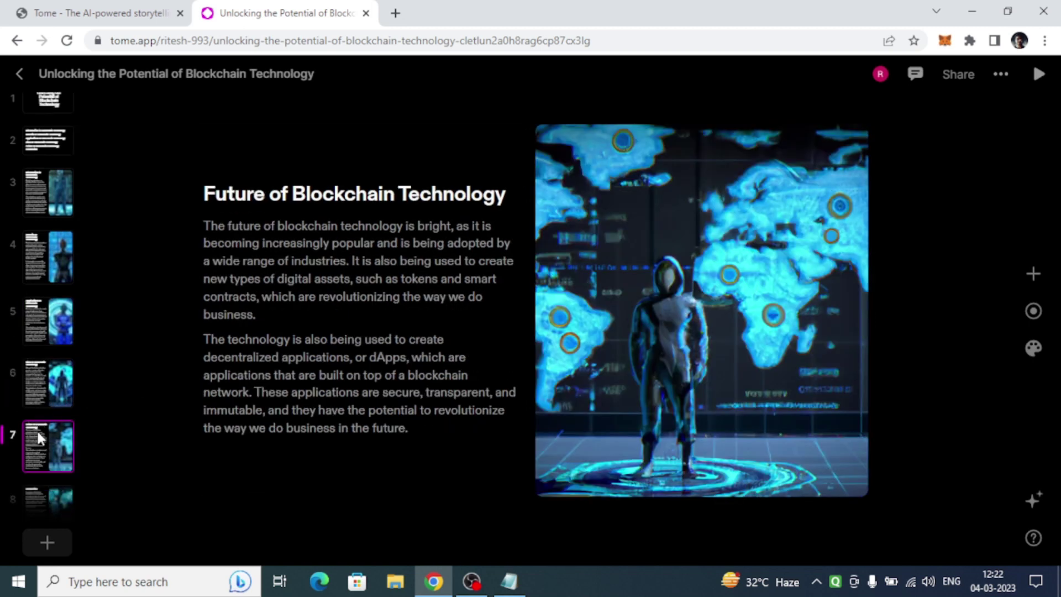
click(37, 481)
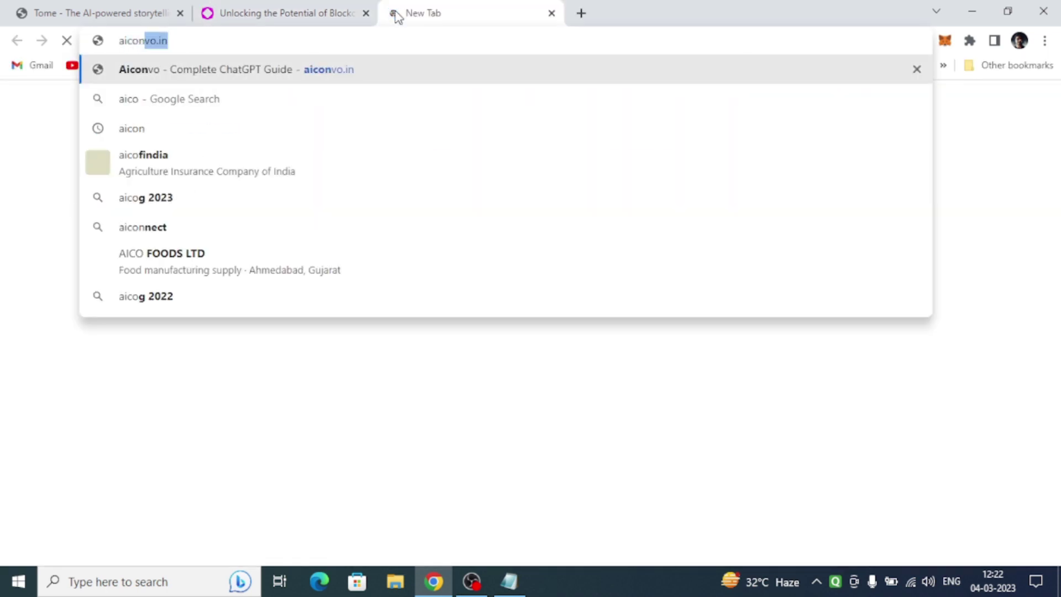
Go to aiconvo.in and scroll through the 'Mastering ChatGPT : 101 Ways To Make Money' course page
text(vo)
key(Return)
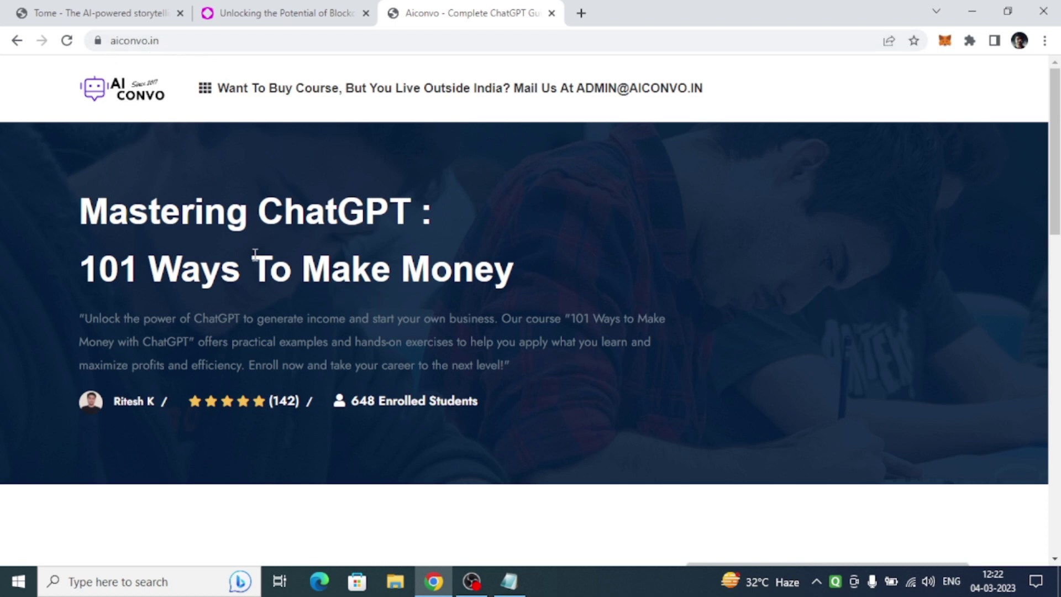
scroll(332, 304, down, 8)
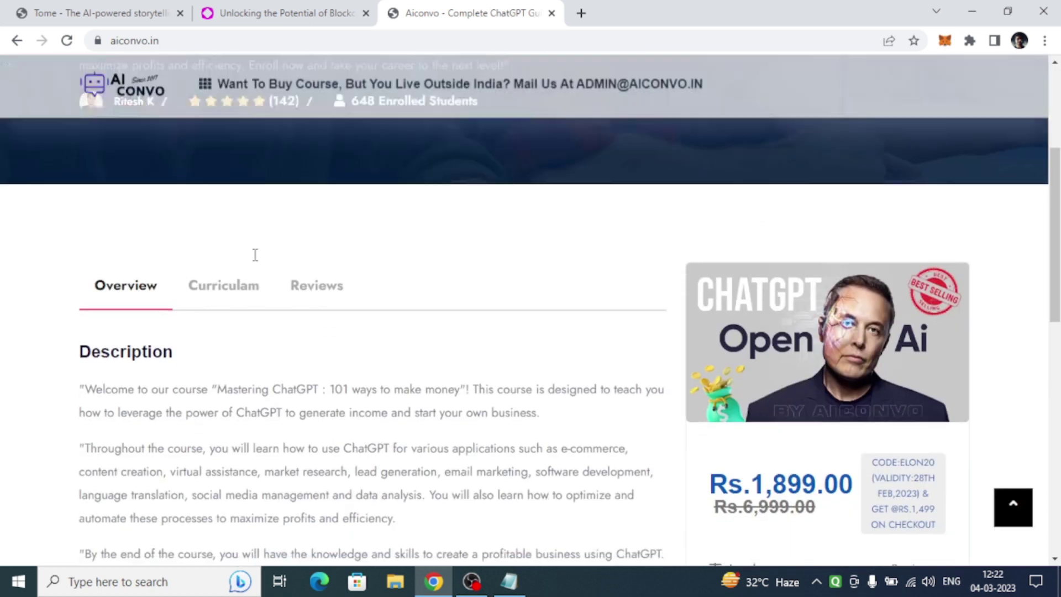
scroll(422, 357, up, 8)
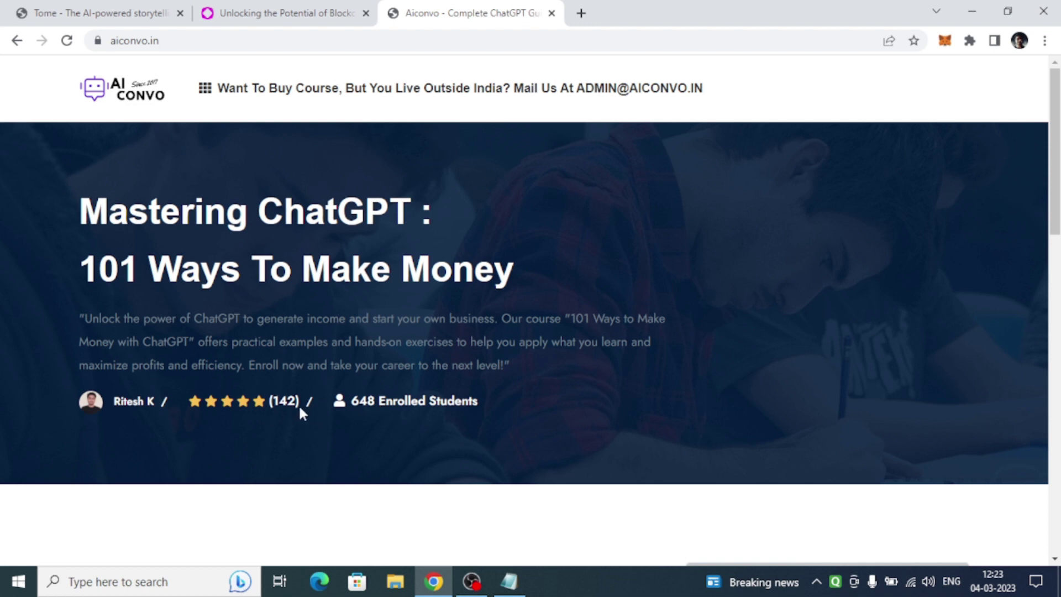
scroll(300, 412, down, 7)
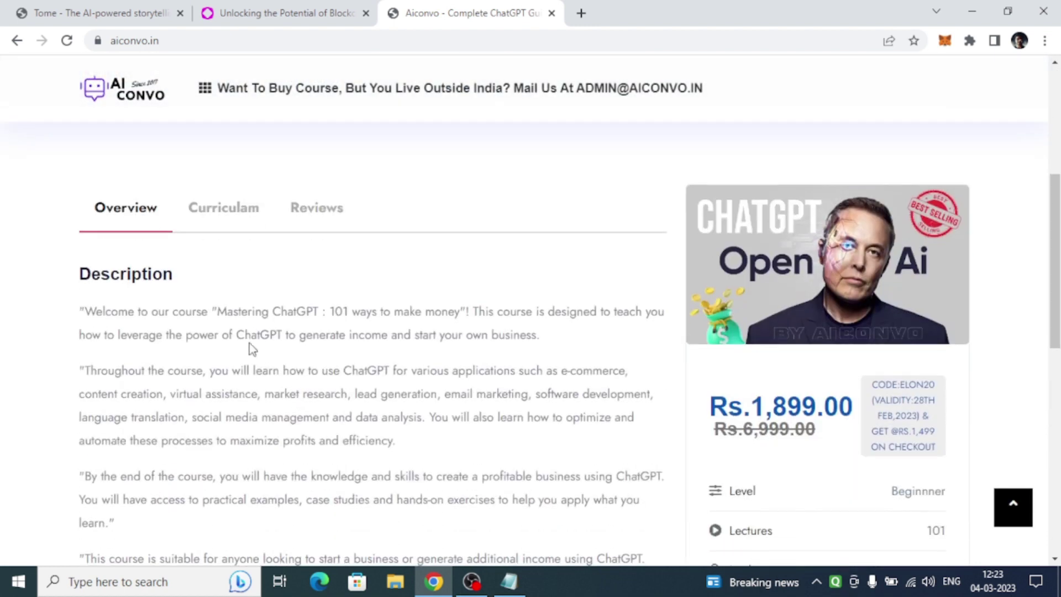
scroll(250, 338, down, 4)
scroll(142, 229, up, 3)
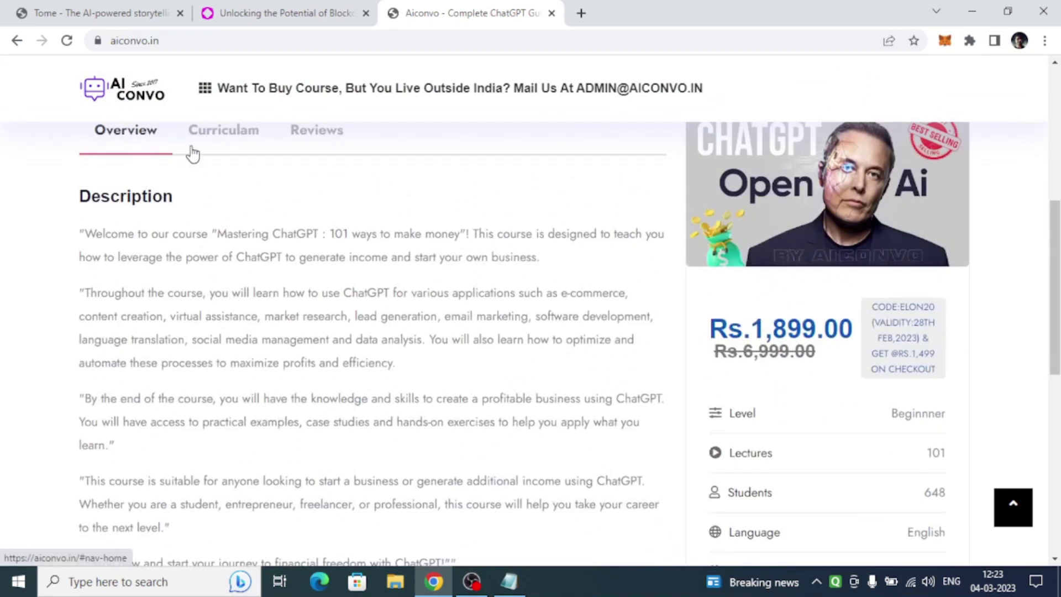
scroll(220, 216, down, 3)
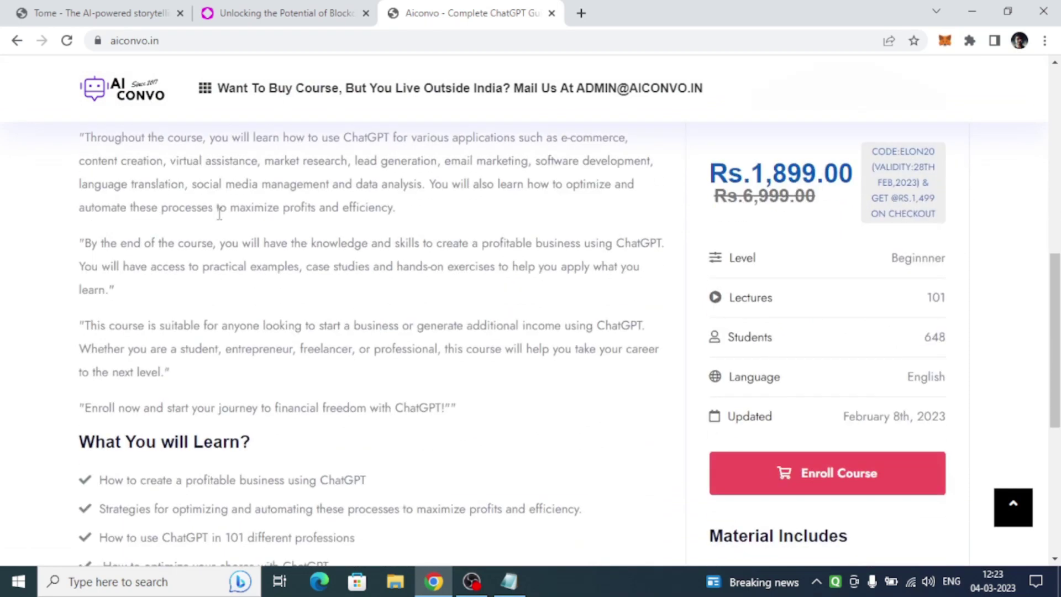
scroll(220, 214, down, 6)
scroll(219, 213, up, 9)
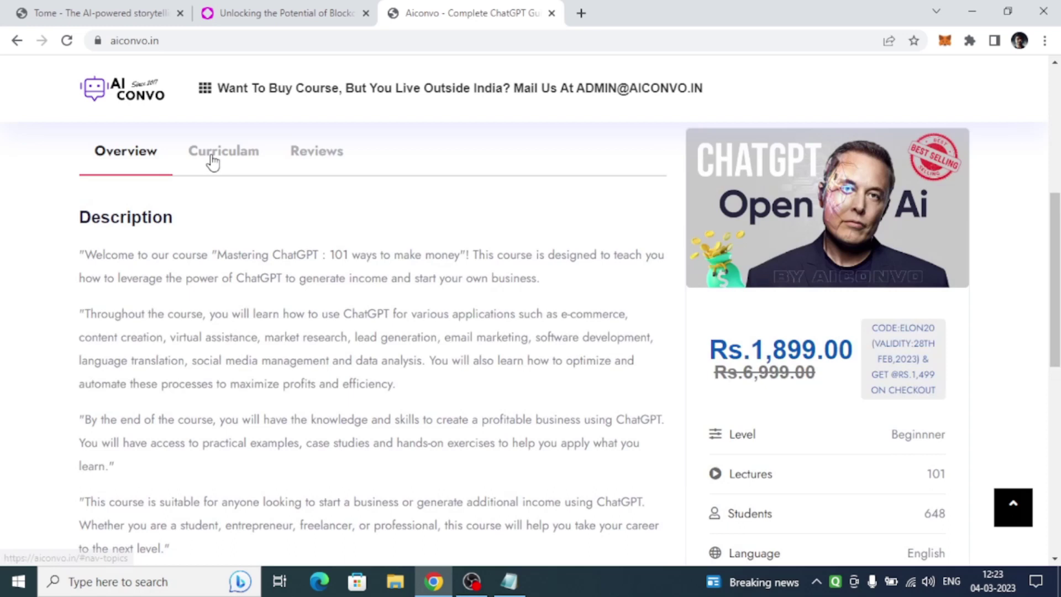
Show the Curriculam tab, scroll through the 101 case lectures, and return toward the top
click(212, 163)
scroll(271, 310, down, 3)
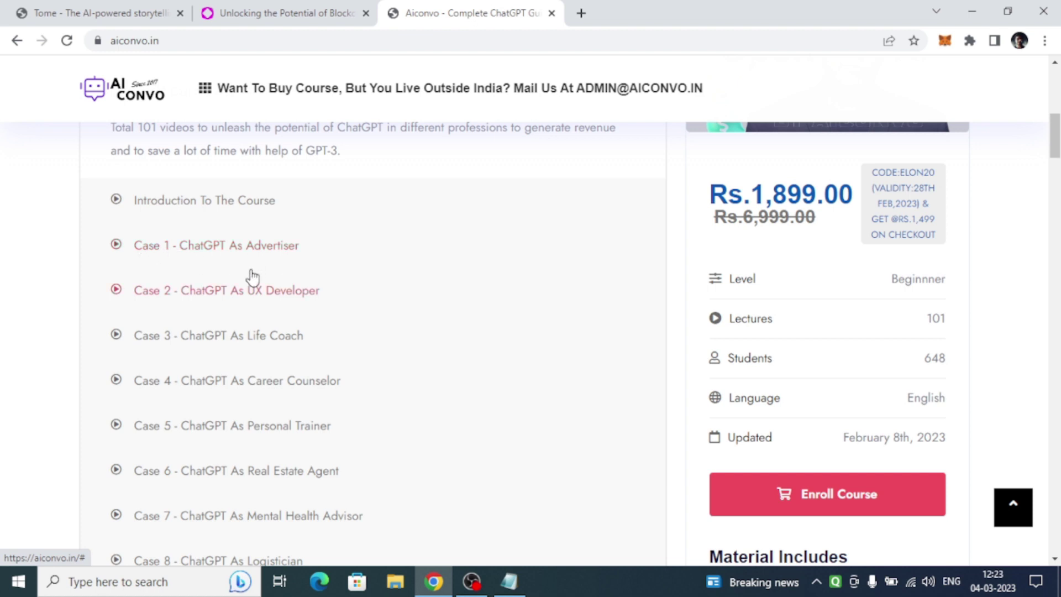
scroll(291, 298, down, 3)
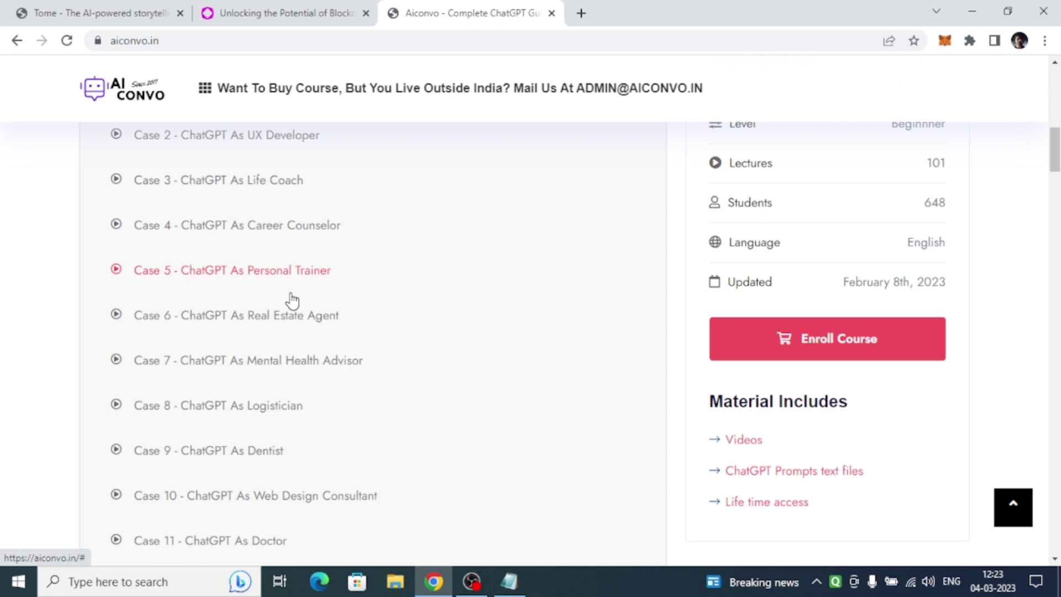
scroll(291, 300, down, 10)
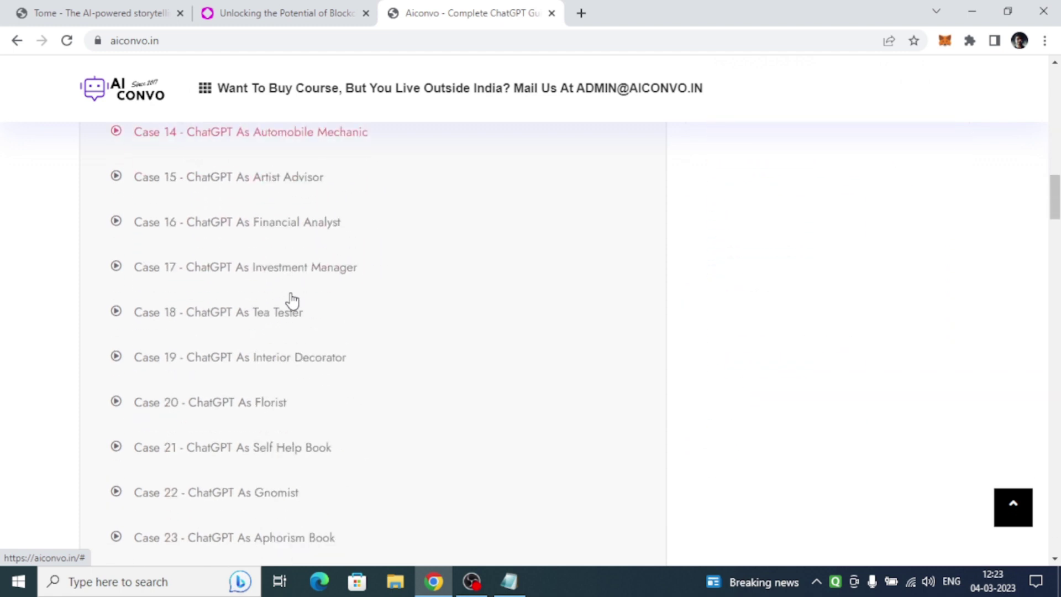
scroll(292, 300, down, 15)
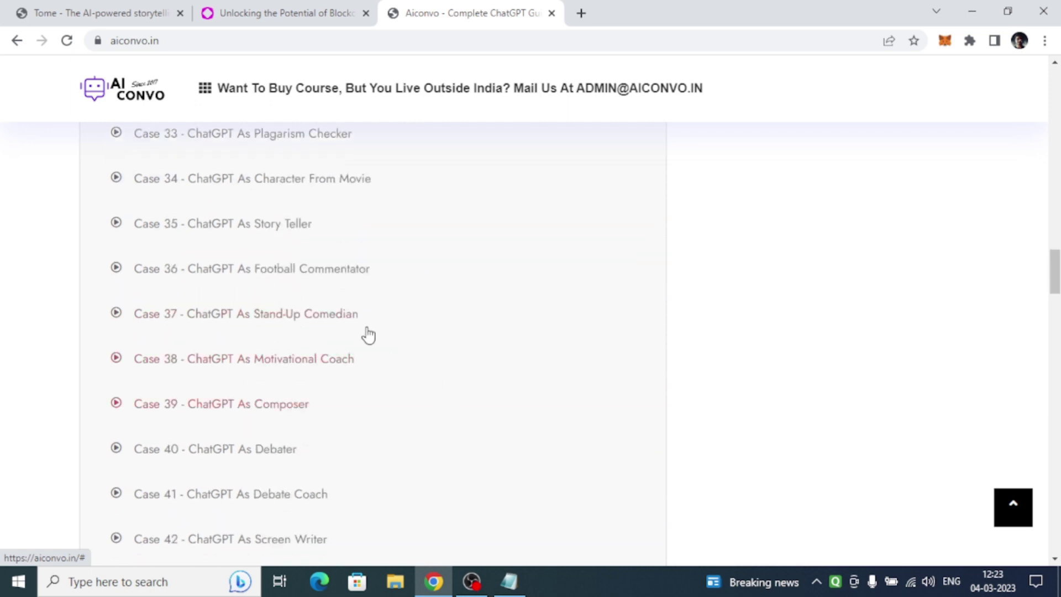
scroll(294, 380, down, 20)
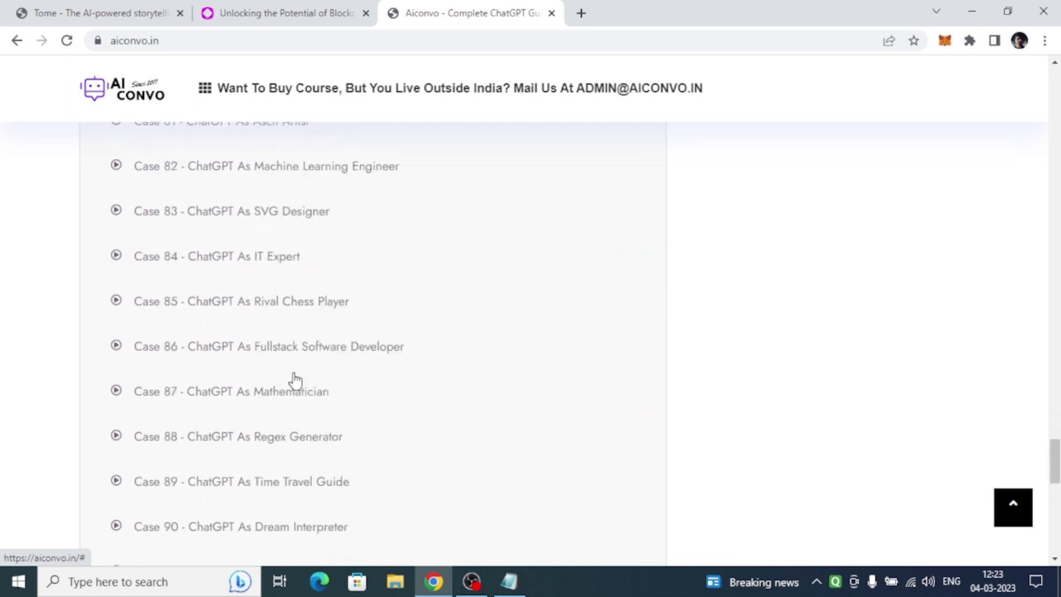
scroll(294, 380, down, 14)
scroll(293, 379, up, 19)
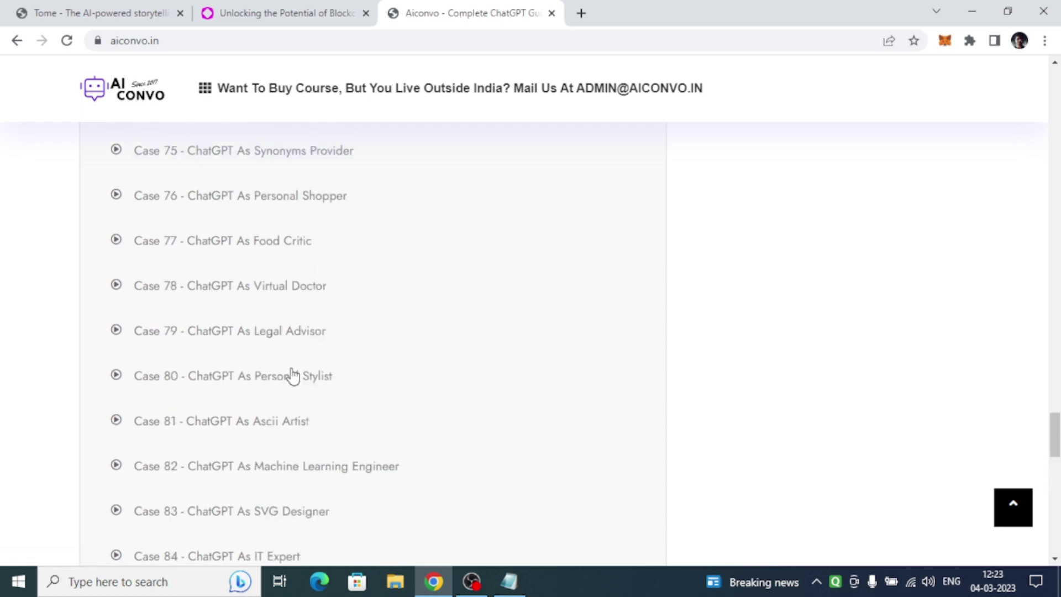
scroll(293, 375, up, 20)
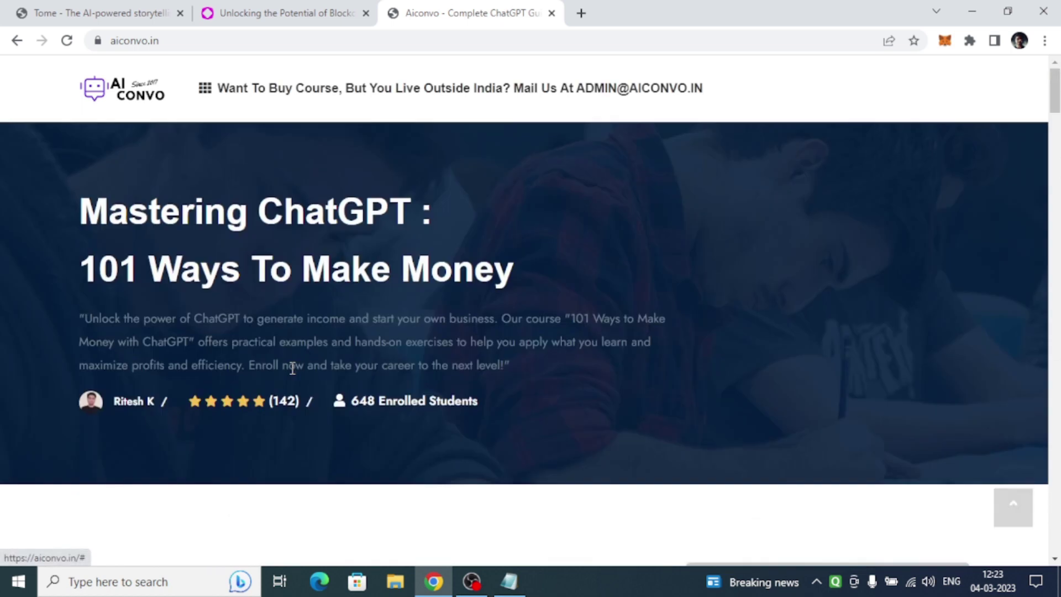